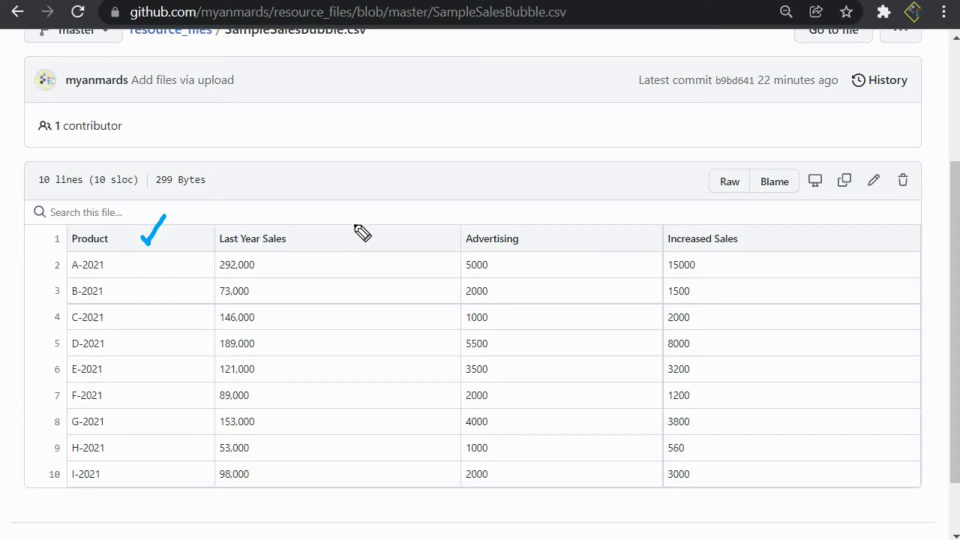
- Mark the Last Year Sales, Advertising and Increased Sales columns of SampleSalesBubble.csv with the annotation pen
{"action": "left_click", "coordinate": [292, 240]}
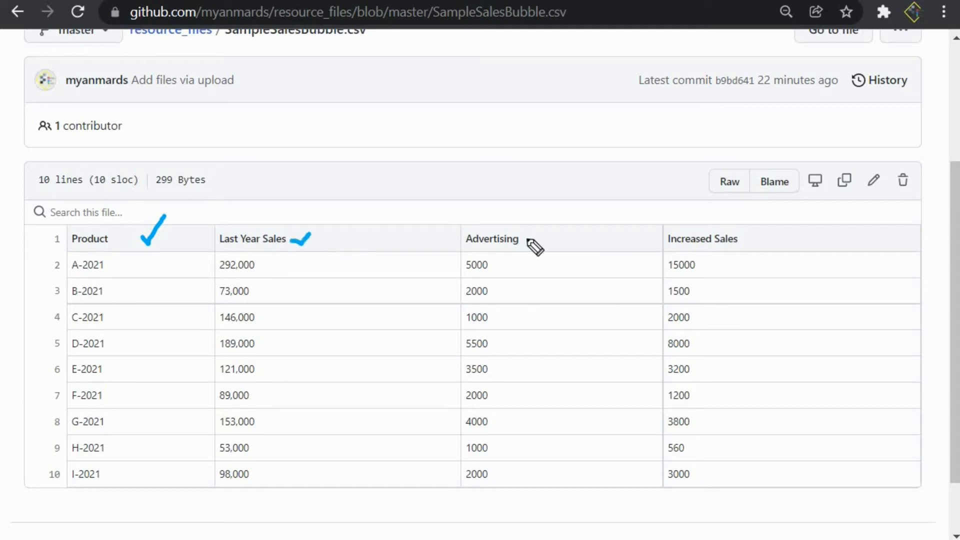
{"action": "left_click_drag", "start_coordinate": [544, 235], "coordinate": [547, 269]}
{"action": "left_click_drag", "start_coordinate": [531, 225], "coordinate": [549, 269]}
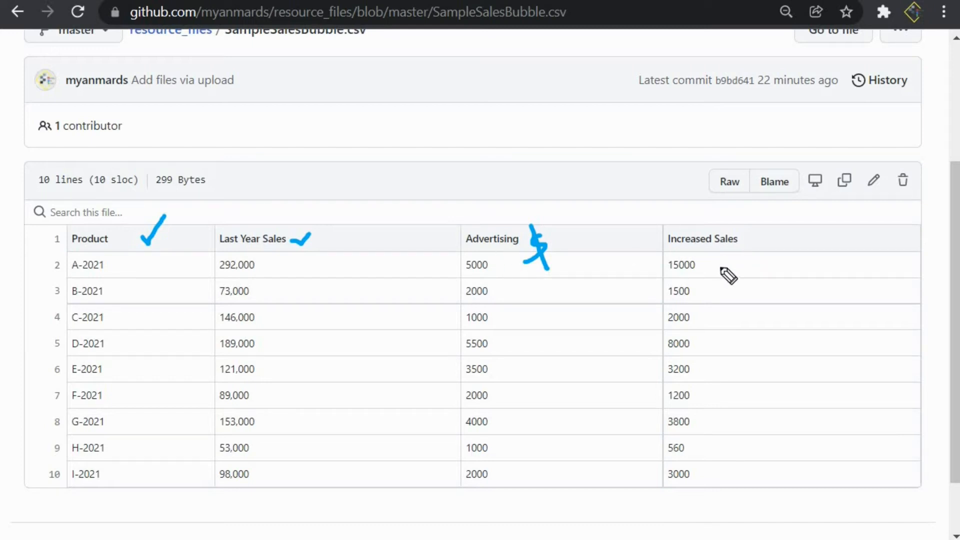
{"action": "left_click_drag", "start_coordinate": [729, 264], "coordinate": [736, 265]}
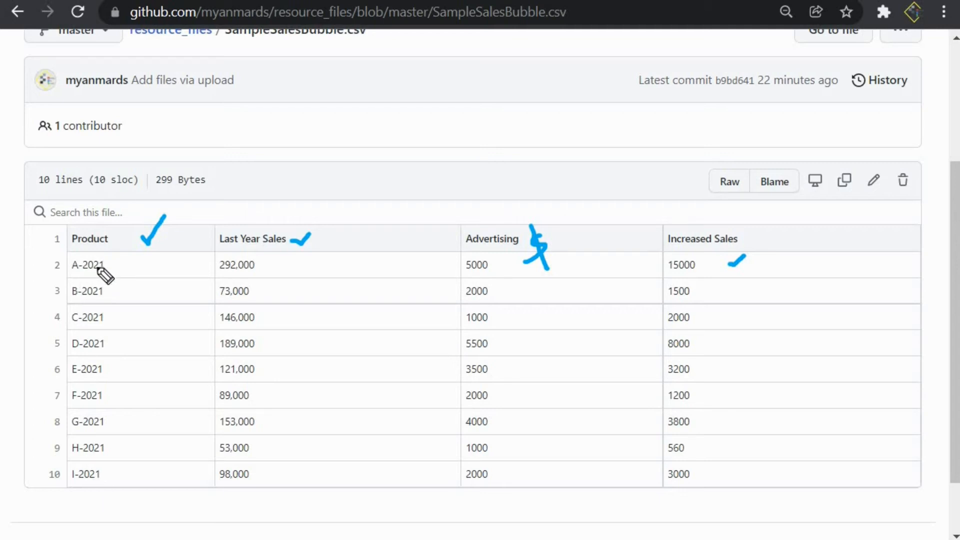
- Mark the product rows A-2021 to I-2021 of the sample sales table with pen arrows and strokes
{"action": "mouse_move", "coordinate": [36, 268]}
{"action": "left_mouse_down"}
{"action": "mouse_move", "coordinate": [55, 268]}
{"action": "mouse_move", "coordinate": [49, 308]}
{"action": "mouse_move", "coordinate": [32, 322]}
{"action": "mouse_move", "coordinate": [49, 329]}
{"action": "left_mouse_up"}
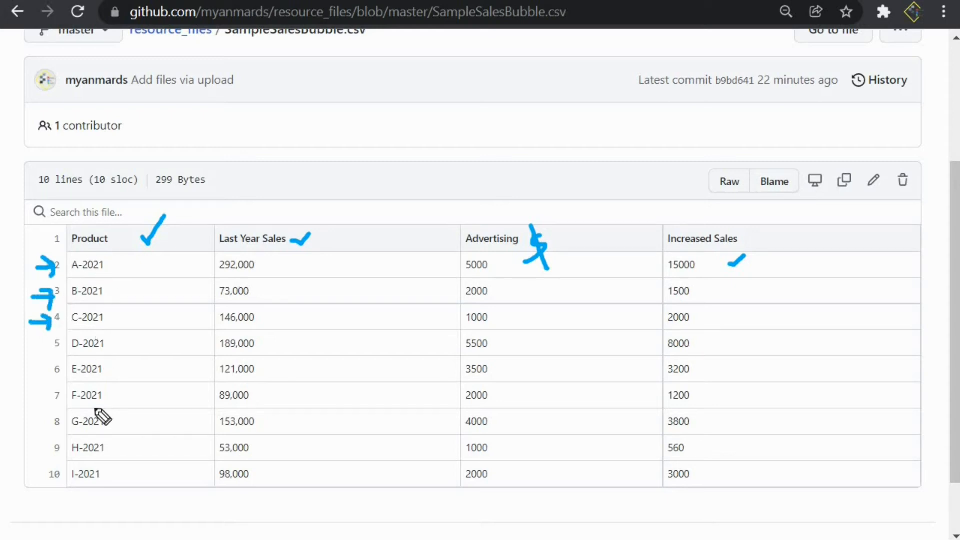
{"action": "left_click", "coordinate": [39, 354]}
{"action": "left_click", "coordinate": [36, 366]}
{"action": "left_click", "coordinate": [36, 374]}
{"action": "left_click", "coordinate": [36, 388]}
{"action": "left_click", "coordinate": [36, 400]}
{"action": "left_click", "coordinate": [31, 417]}
{"action": "left_click", "coordinate": [31, 427]}
{"action": "left_click", "coordinate": [34, 439]}
{"action": "left_click", "coordinate": [36, 454]}
{"action": "left_click", "coordinate": [36, 459]}
{"action": "left_click", "coordinate": [41, 347]}
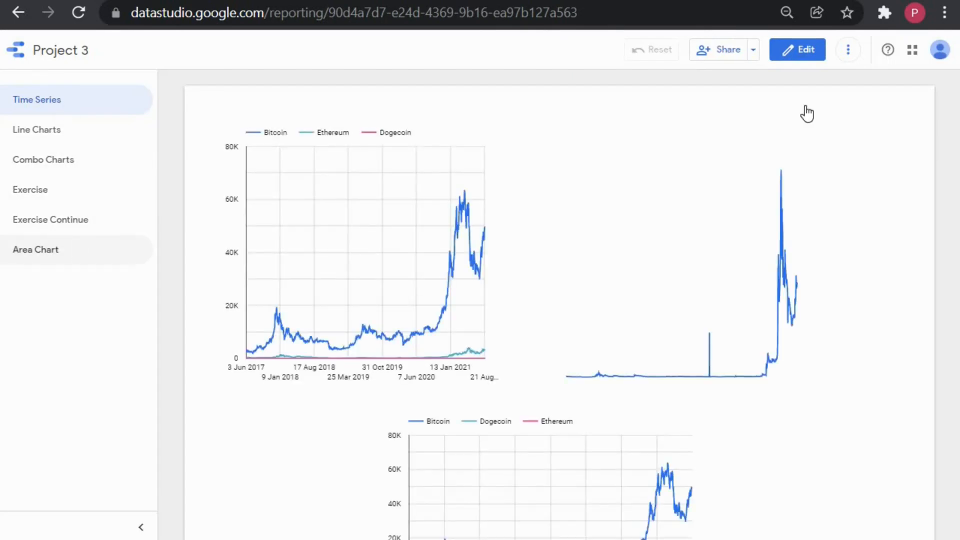
- Switch the Project 3 report to editing, add a new page after Area Chart and show the list of report pages
{"action": "left_click", "coordinate": [807, 52]}
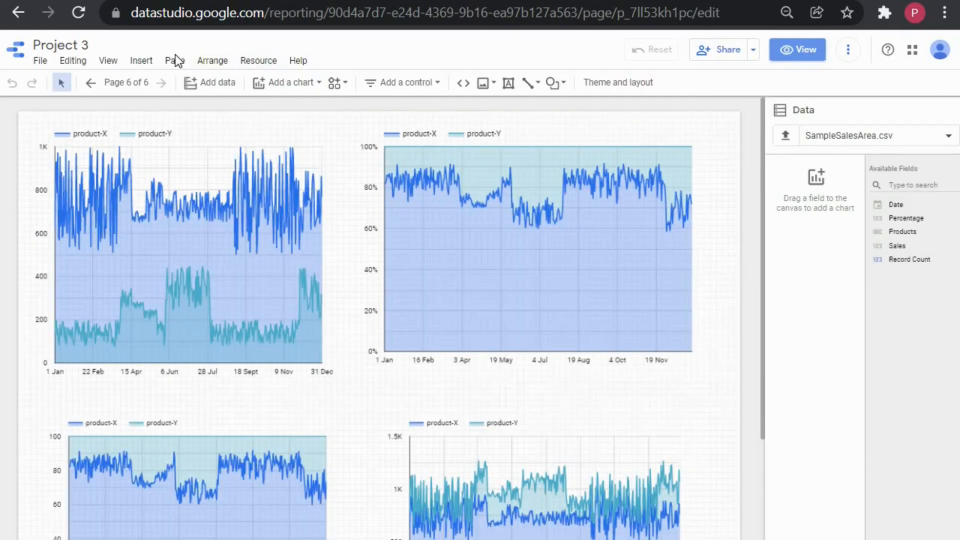
{"action": "left_click", "coordinate": [175, 61]}
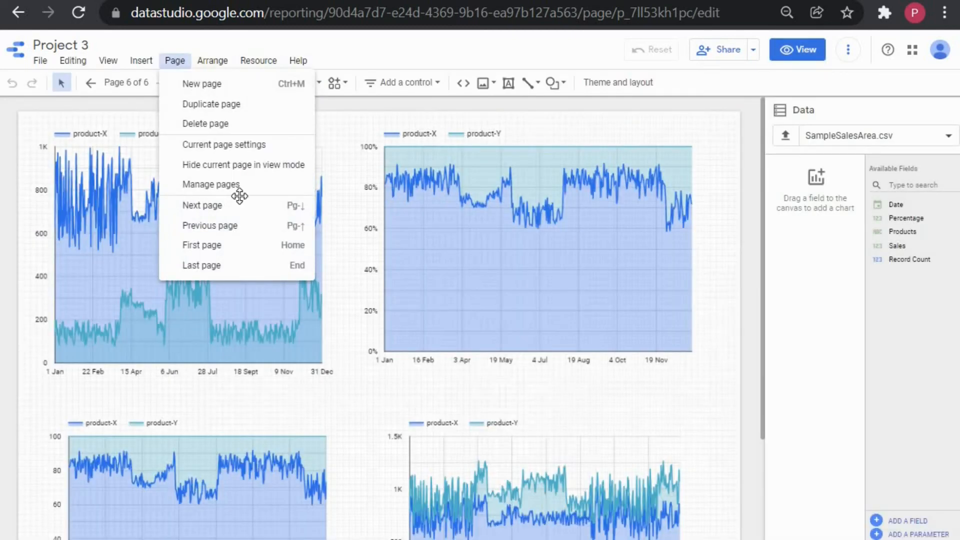
{"action": "left_click", "coordinate": [458, 274]}
{"action": "left_click", "coordinate": [175, 60]}
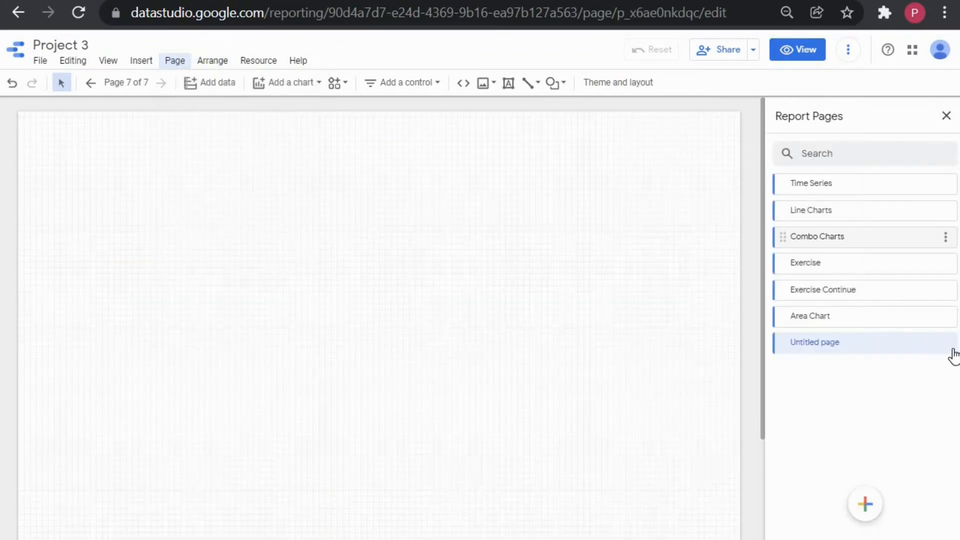
- Rename the untitled page as Bubble Chart and return to its blank canvas
{"action": "left_click", "coordinate": [945, 346]}
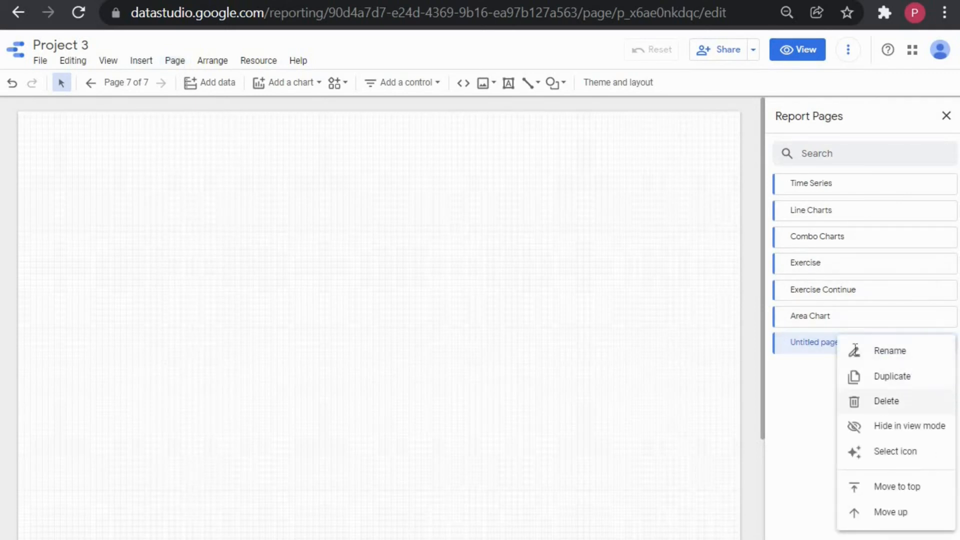
{"action": "left_click", "coordinate": [857, 346]}
{"action": "key", "text": "ctrl+a"}
{"action": "type", "text": "Bu"}
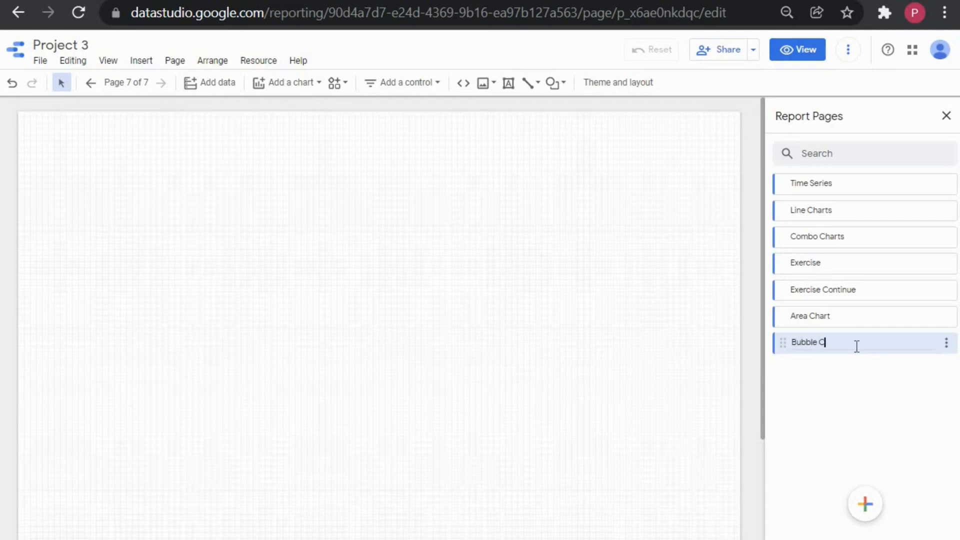
{"action": "key", "text": "Return"}
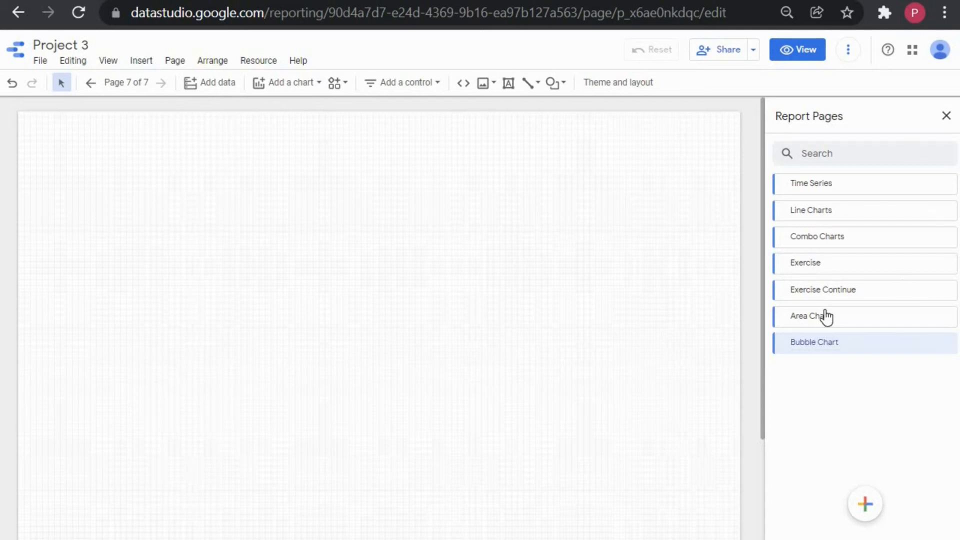
{"action": "left_click", "coordinate": [465, 149]}
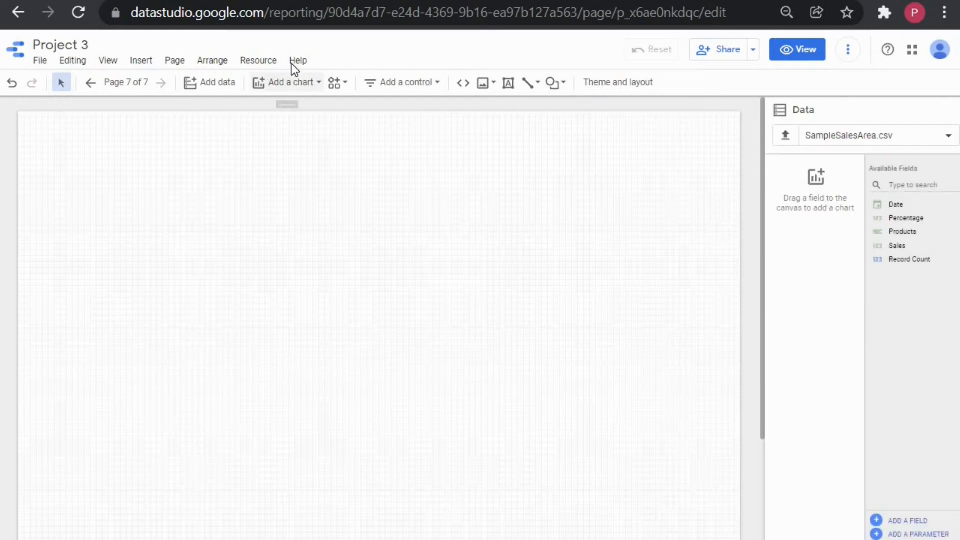
- Show the report's added data sources and start adding a new one with the File Upload connector
{"action": "left_click", "coordinate": [215, 61]}
{"action": "left_click", "coordinate": [256, 63]}
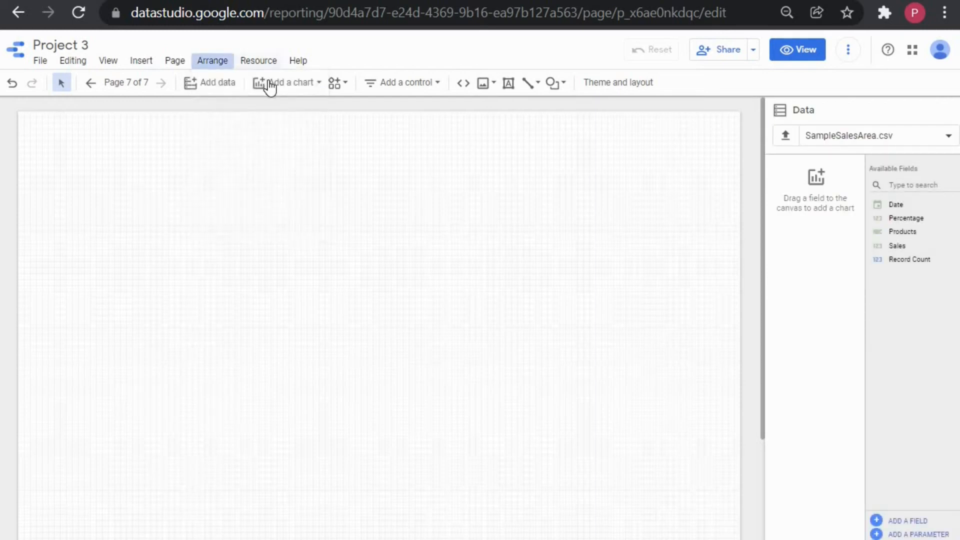
{"action": "left_click", "coordinate": [259, 60]}
{"action": "left_click", "coordinate": [281, 87]}
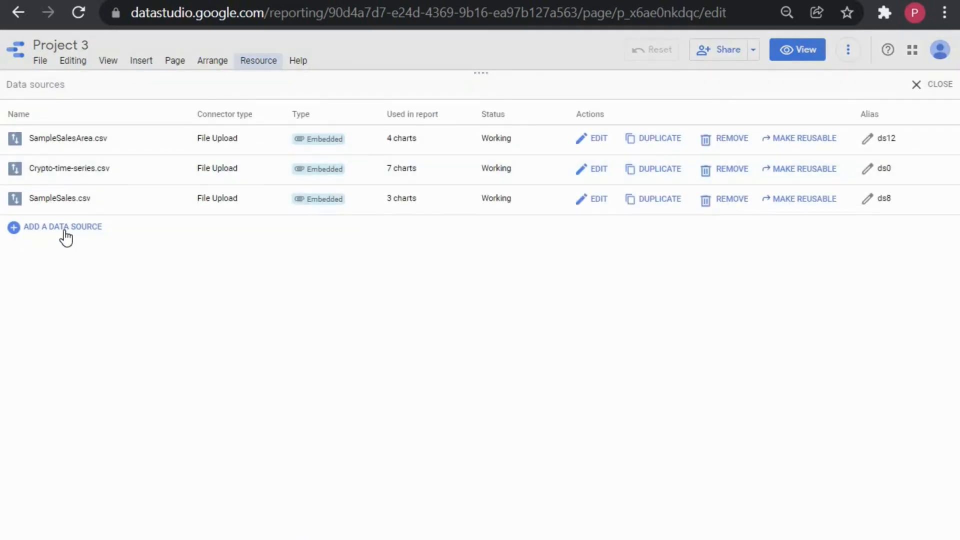
{"action": "left_click", "coordinate": [66, 229]}
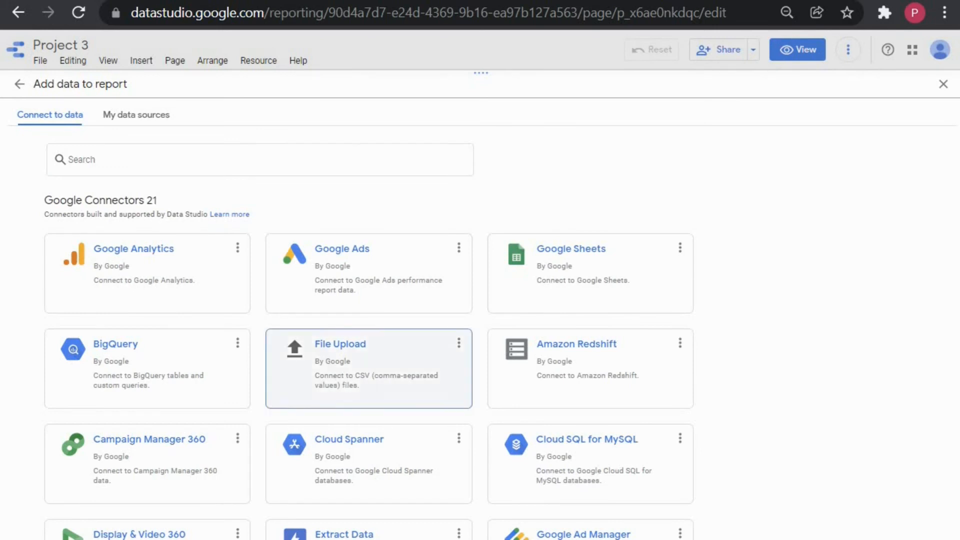
{"action": "scroll", "coordinate": [342, 316], "scroll_direction": "down", "scroll_amount": 2}
{"action": "left_click", "coordinate": [344, 290]}
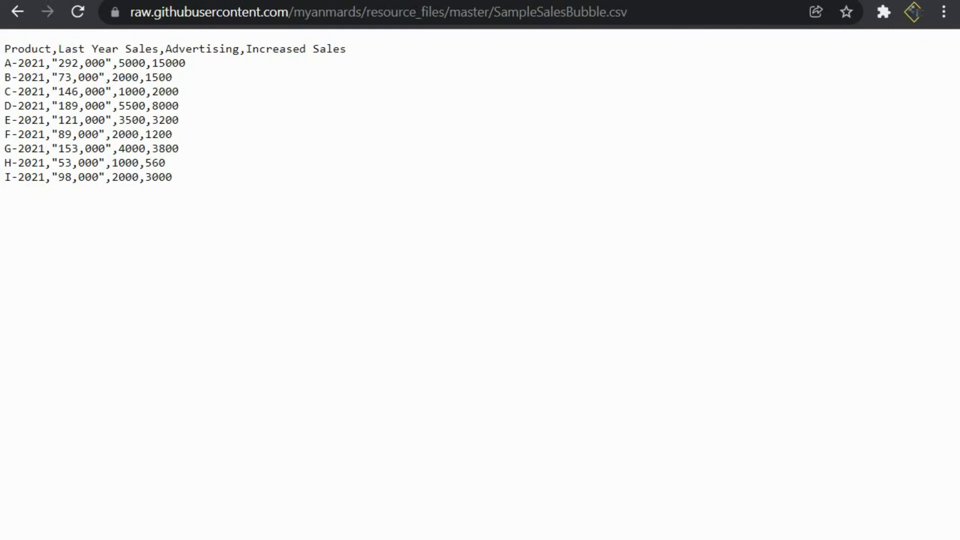
- Switch to GitHub, open the raw version of SampleSalesBubble.csv and save it as a file
{"action": "key", "text": "alt+Left"}
{"action": "double_click", "coordinate": [295, 123]}
{"action": "left_click", "coordinate": [734, 276]}
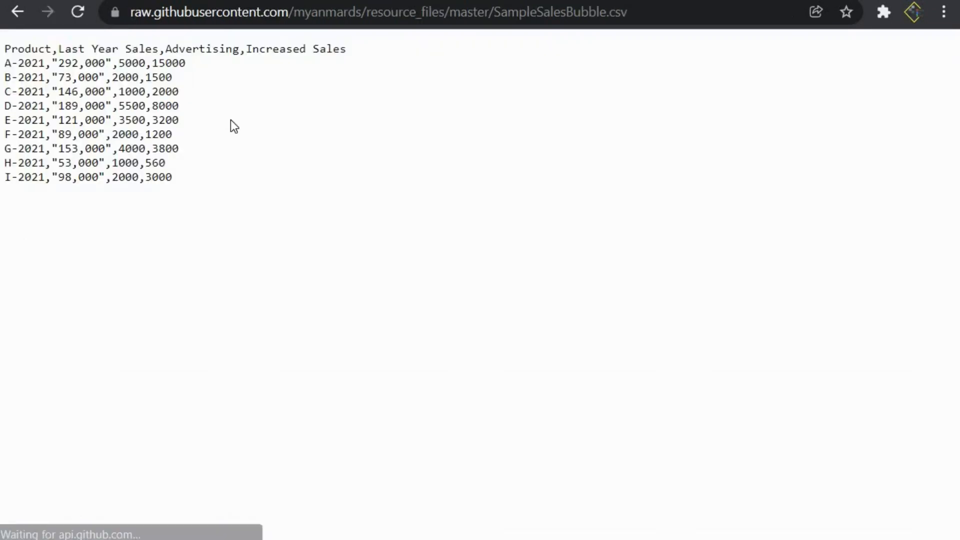
{"action": "right_click", "coordinate": [230, 286]}
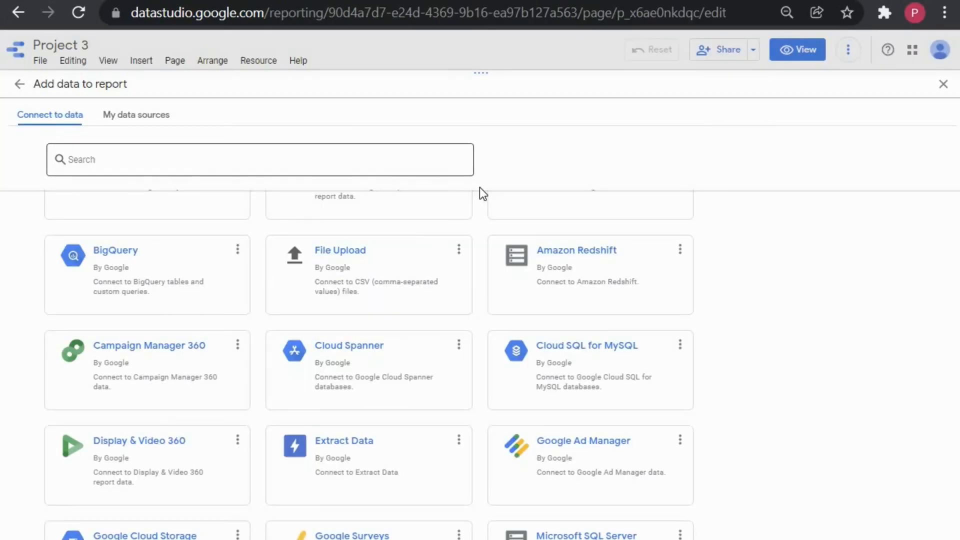
- Upload SampleSalesBubble.csv through the File Upload connector in Data Studio and add it to the report
{"action": "left_click", "coordinate": [380, 280]}
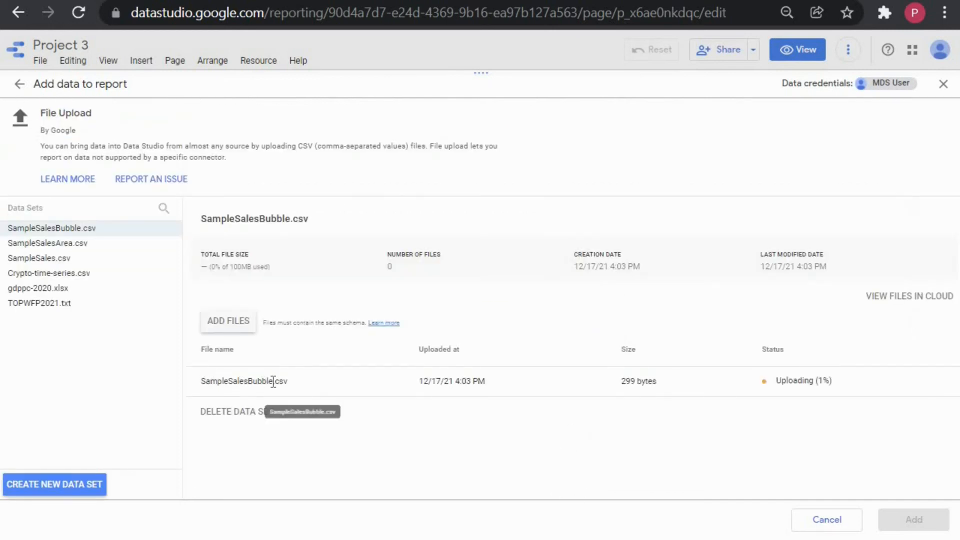
{"action": "left_click_drag", "start_coordinate": [201, 382], "coordinate": [274, 380]}
{"action": "left_click", "coordinate": [294, 379]}
{"action": "left_click_drag", "start_coordinate": [201, 381], "coordinate": [248, 380]}
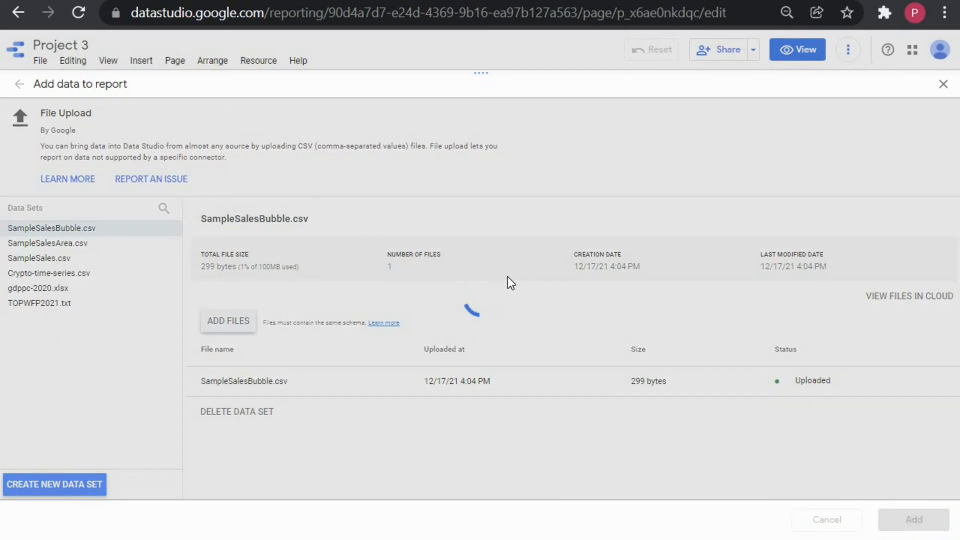
{"action": "key", "text": "Return"}
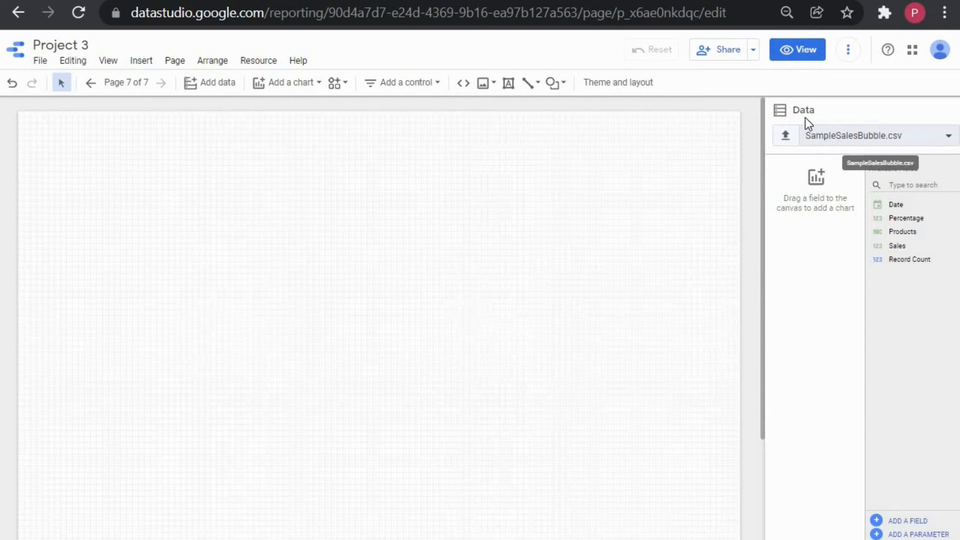
- Place a bubble chart in the upper left of the blank page and enlarge it to over half the page width
{"action": "left_click", "coordinate": [293, 83]}
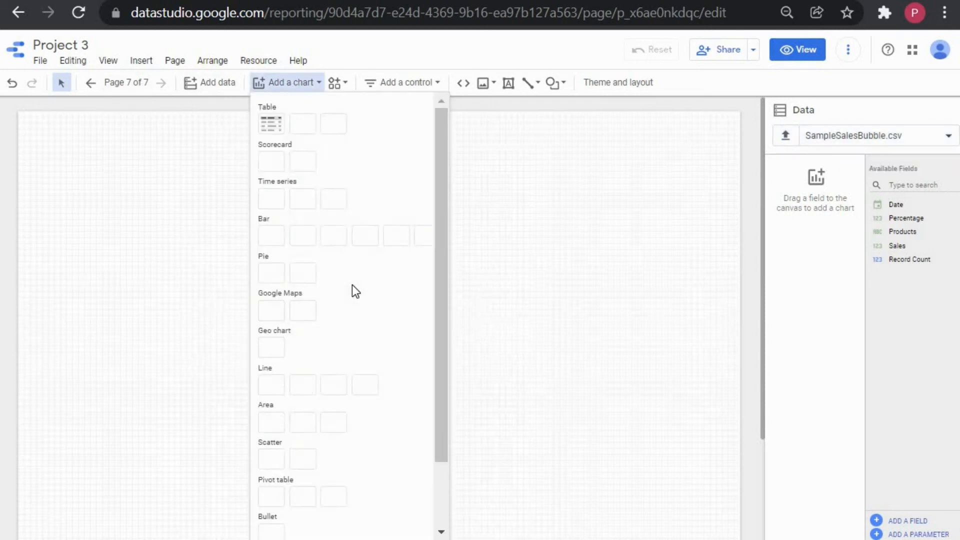
{"action": "left_click", "coordinate": [304, 458]}
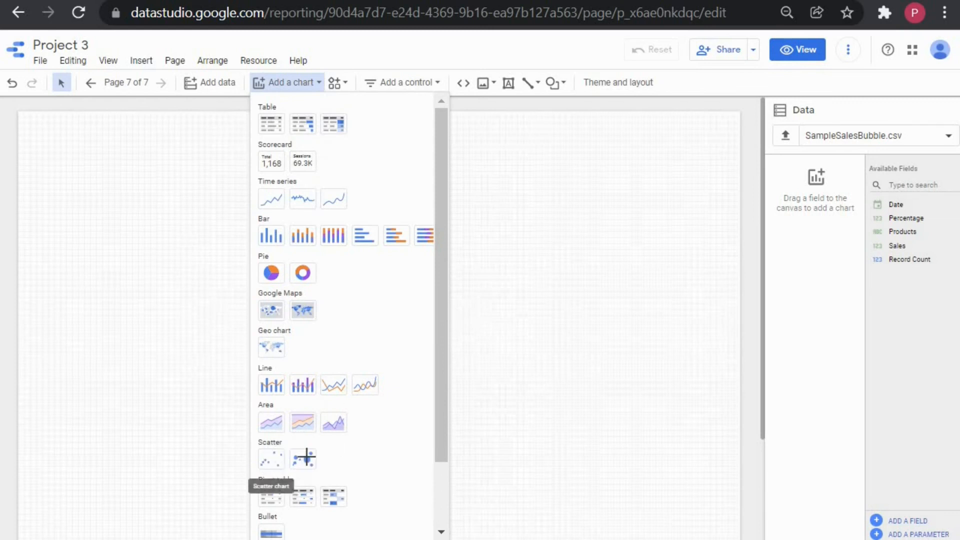
{"action": "left_click_drag", "start_coordinate": [76, 161], "coordinate": [305, 330]}
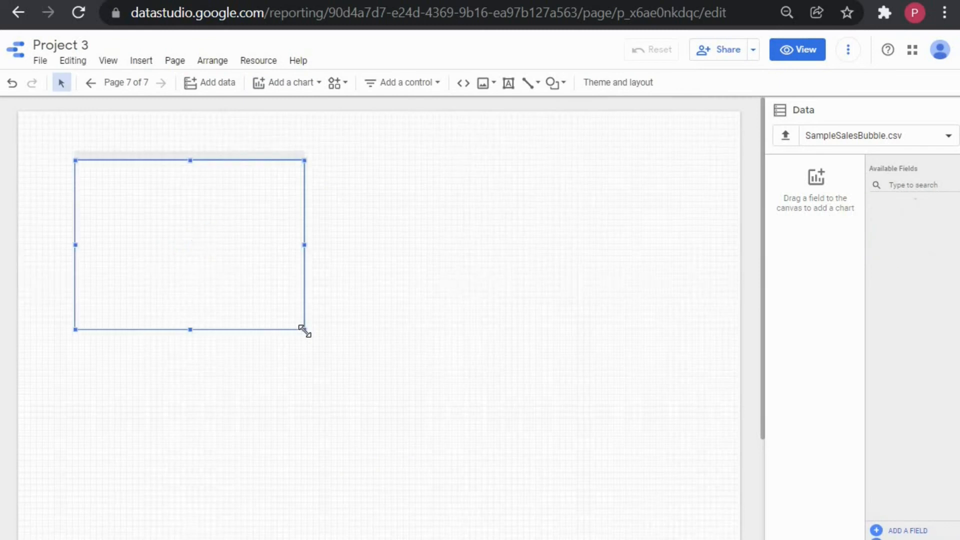
{"action": "left_click_drag", "start_coordinate": [492, 448], "coordinate": [511, 459]}
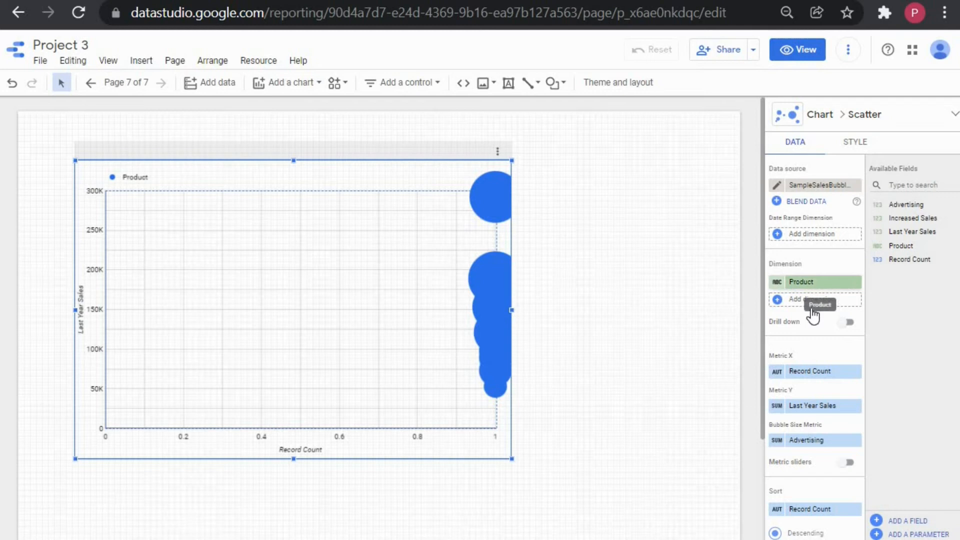
- Set the bubble chart's Metric X to Last Year Sales and Metric Y to Advertising
{"action": "scroll", "coordinate": [800, 300], "scroll_direction": "down", "scroll_amount": 2}
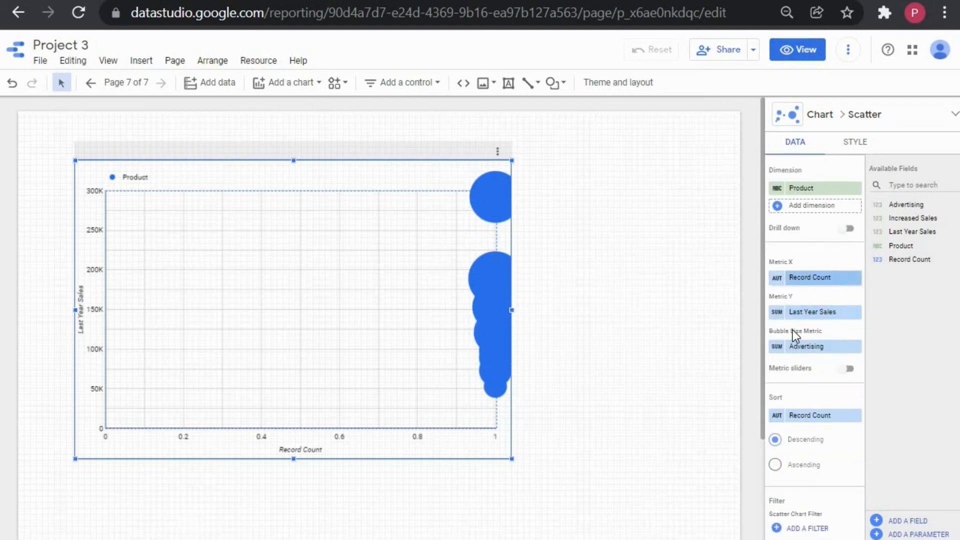
{"action": "left_click", "coordinate": [823, 279]}
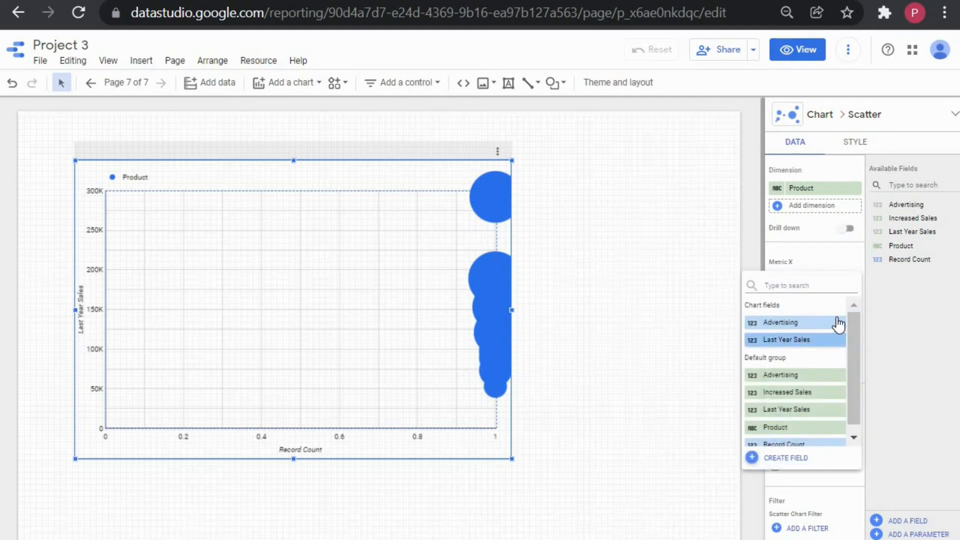
{"action": "left_click", "coordinate": [833, 340]}
{"action": "left_click", "coordinate": [840, 313]}
{"action": "left_click", "coordinate": [805, 355]}
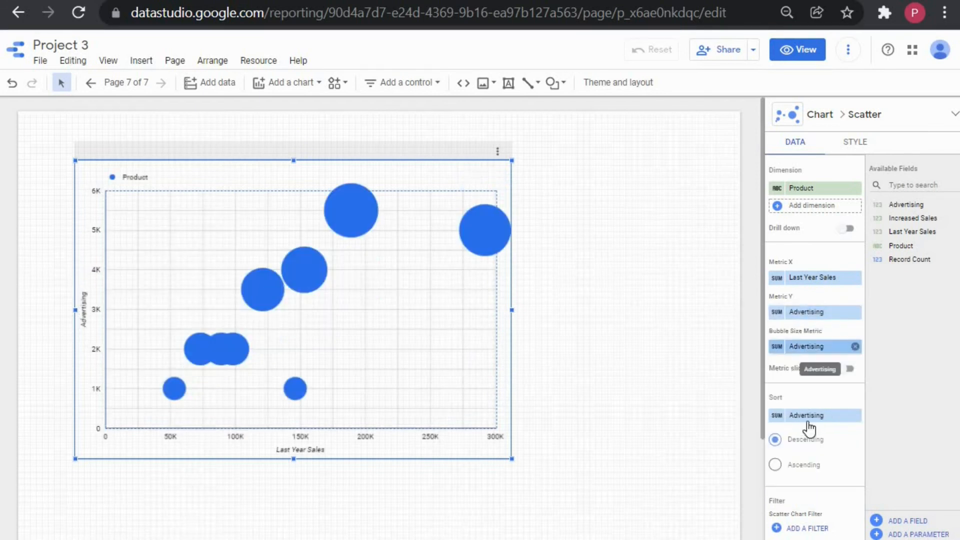
- Set the chart's bubble size metric to Increased Sales
{"action": "left_click", "coordinate": [812, 346]}
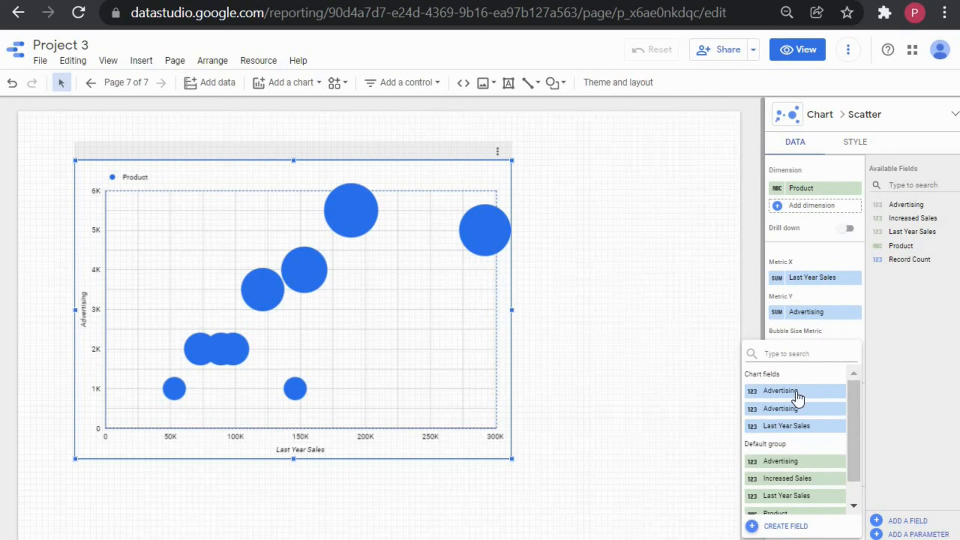
{"action": "scroll", "coordinate": [801, 453], "scroll_direction": "down", "scroll_amount": 1}
{"action": "left_click", "coordinate": [802, 453]}
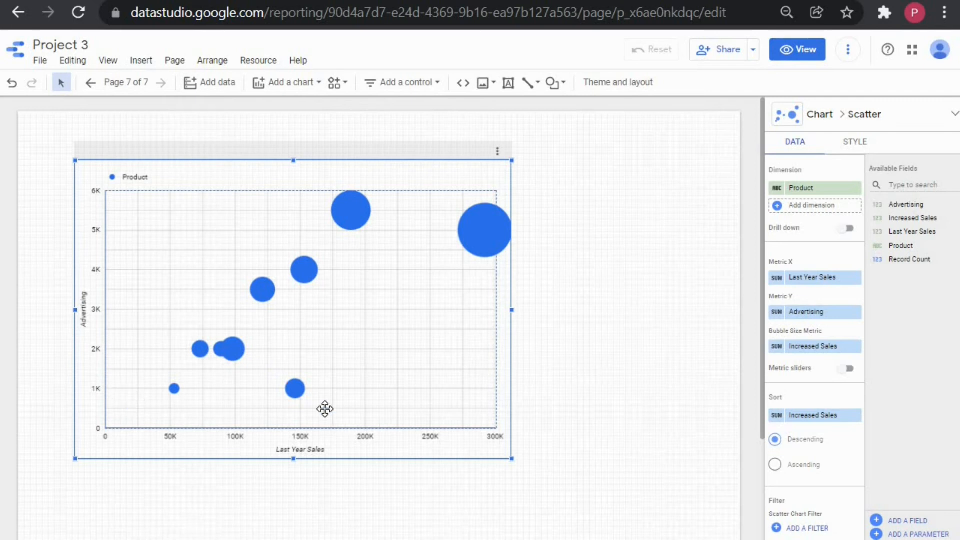
- Compare the bubbles' positions and sizes with the Last Year Sales, Advertising and Increased Sales metrics
{"action": "left_click", "coordinate": [548, 416]}
{"action": "left_click", "coordinate": [320, 418]}
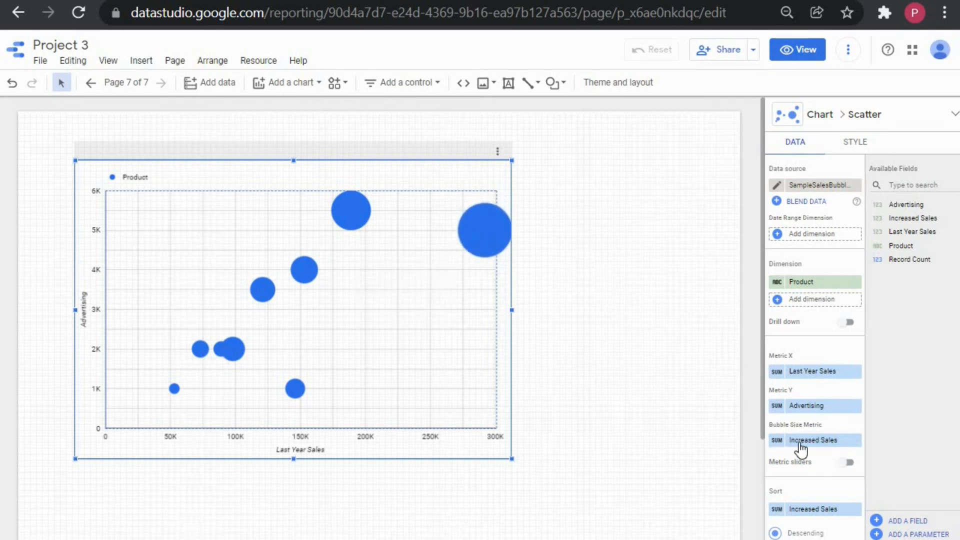
{"action": "scroll", "coordinate": [809, 337], "scroll_direction": "down", "scroll_amount": 2}
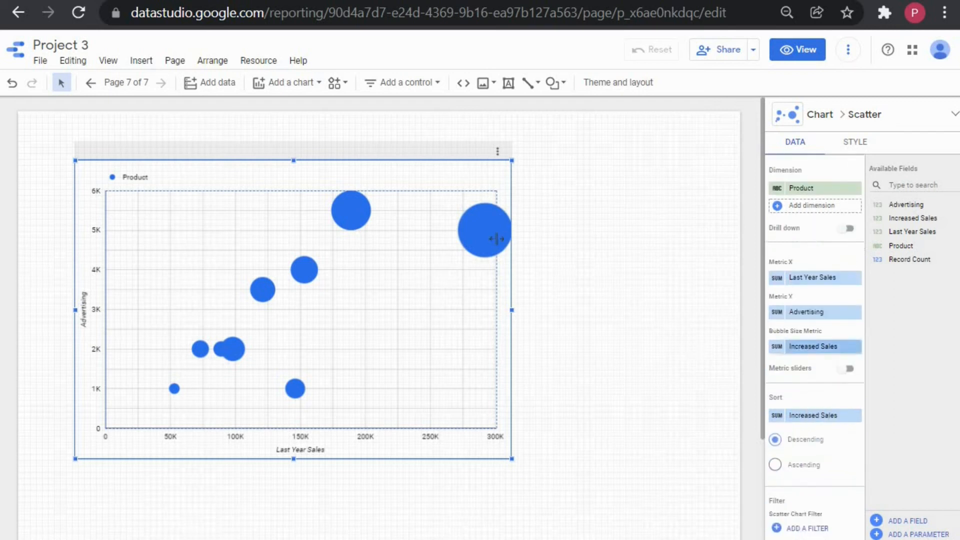
{"action": "mouse_move", "coordinate": [482, 223]}
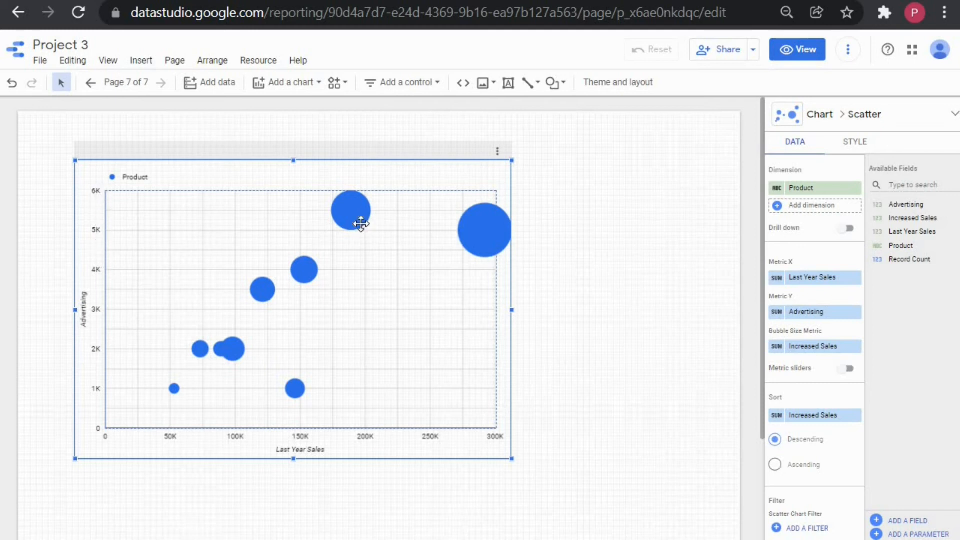
{"action": "mouse_move", "coordinate": [325, 278]}
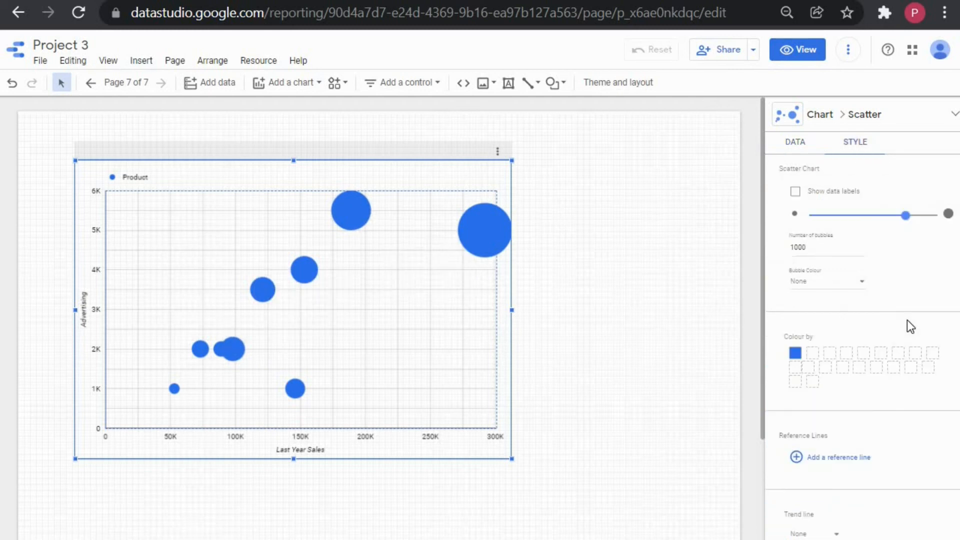
- Set the bubble chart's Bubble Colour to Product
{"action": "scroll", "coordinate": [907, 321], "scroll_direction": "down", "scroll_amount": 10}
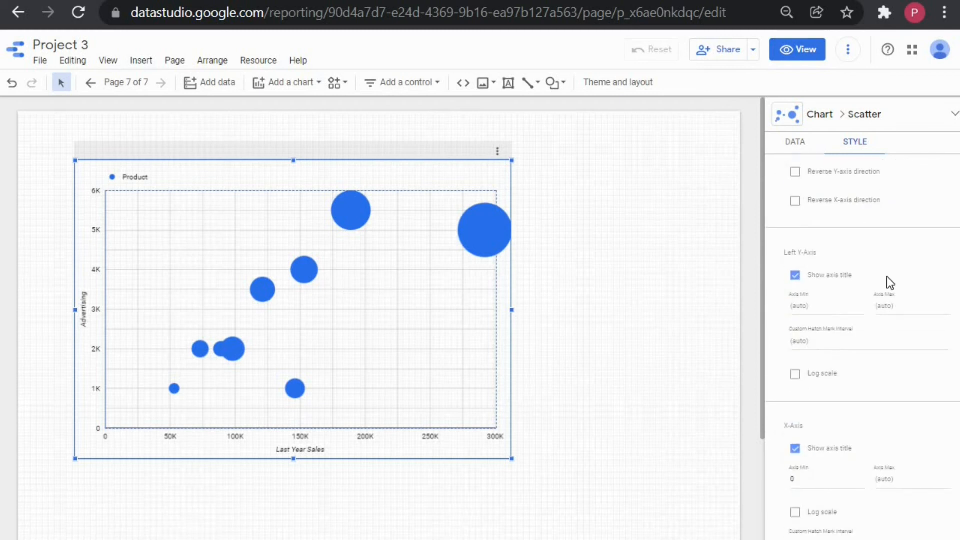
{"action": "scroll", "coordinate": [850, 315], "scroll_direction": "up", "scroll_amount": 10}
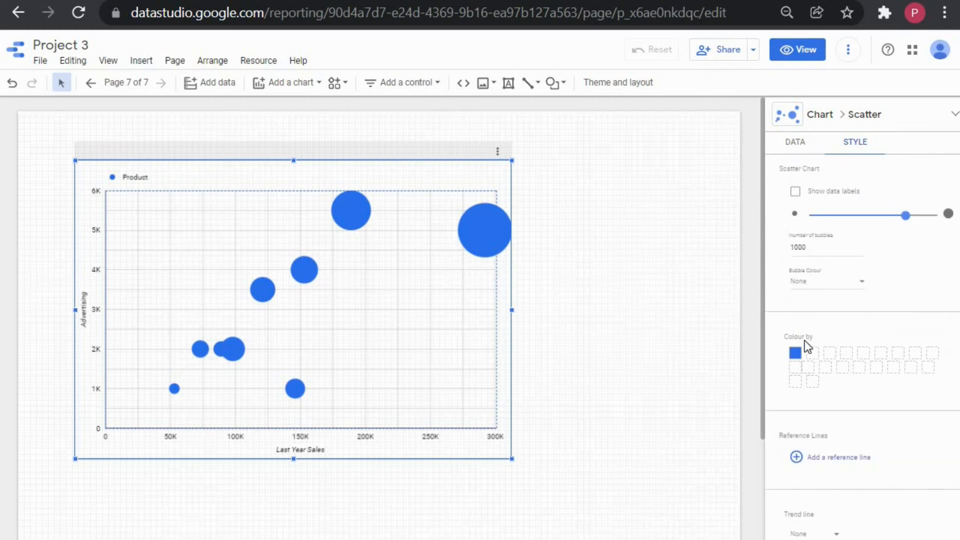
{"action": "left_click", "coordinate": [826, 313]}
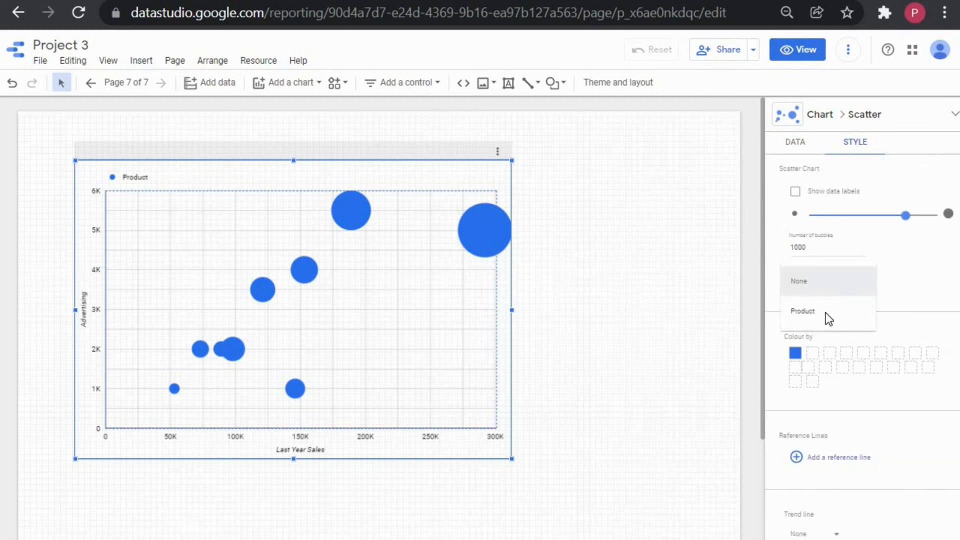
{"action": "left_click", "coordinate": [815, 311]}
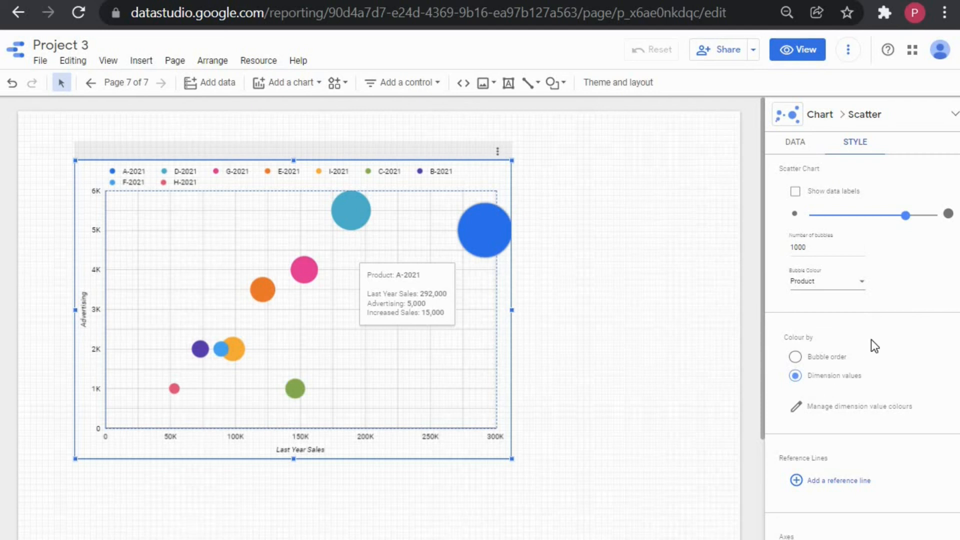
- Review the bubble chart's style options for reference lines, axes, grid, background, border and legend
{"action": "scroll", "coordinate": [871, 340], "scroll_direction": "down", "scroll_amount": 2}
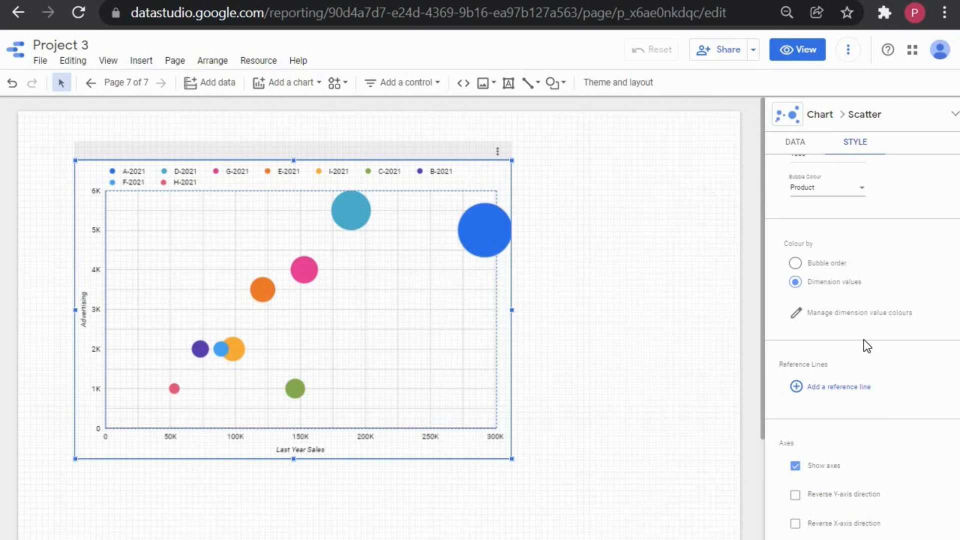
{"action": "scroll", "coordinate": [827, 355], "scroll_direction": "down", "scroll_amount": 7}
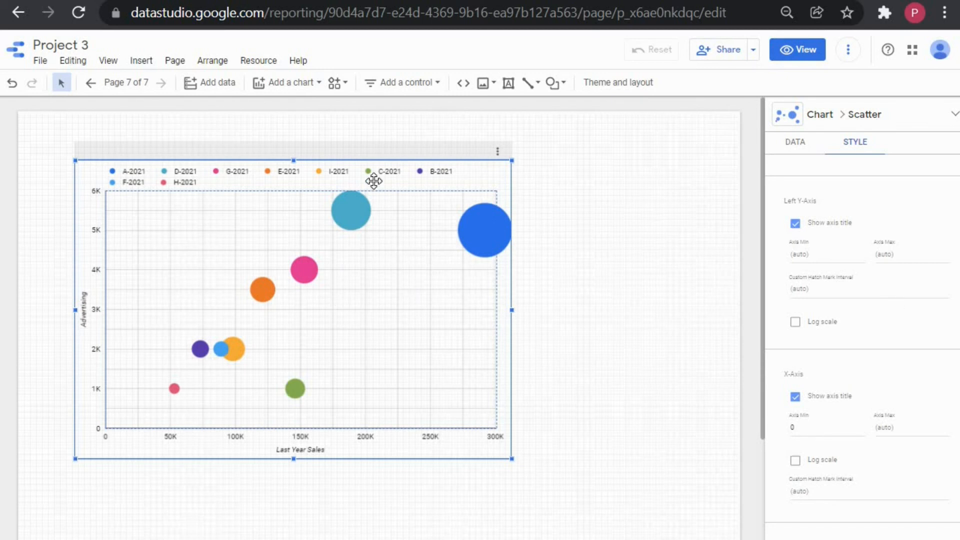
{"action": "scroll", "coordinate": [829, 357], "scroll_direction": "down", "scroll_amount": 4}
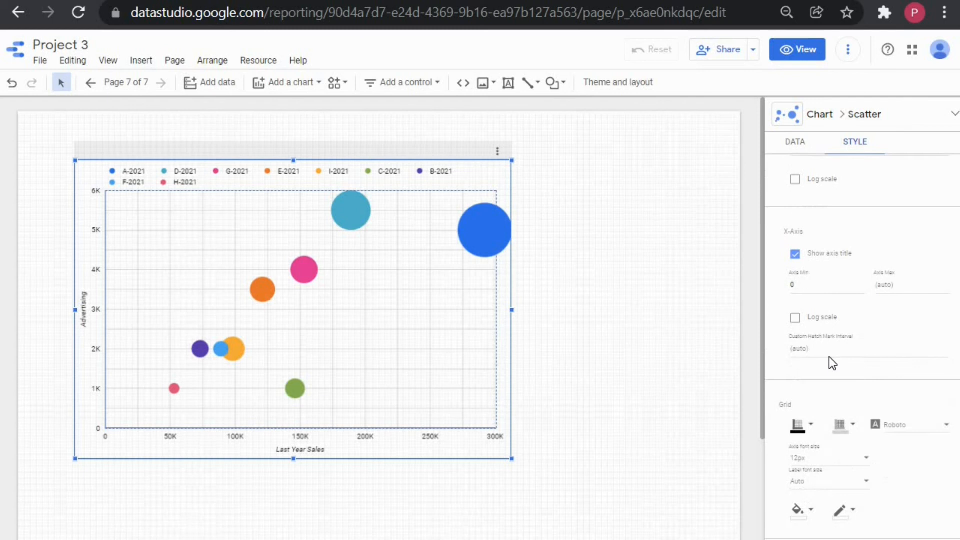
{"action": "scroll", "coordinate": [849, 371], "scroll_direction": "down", "scroll_amount": 5}
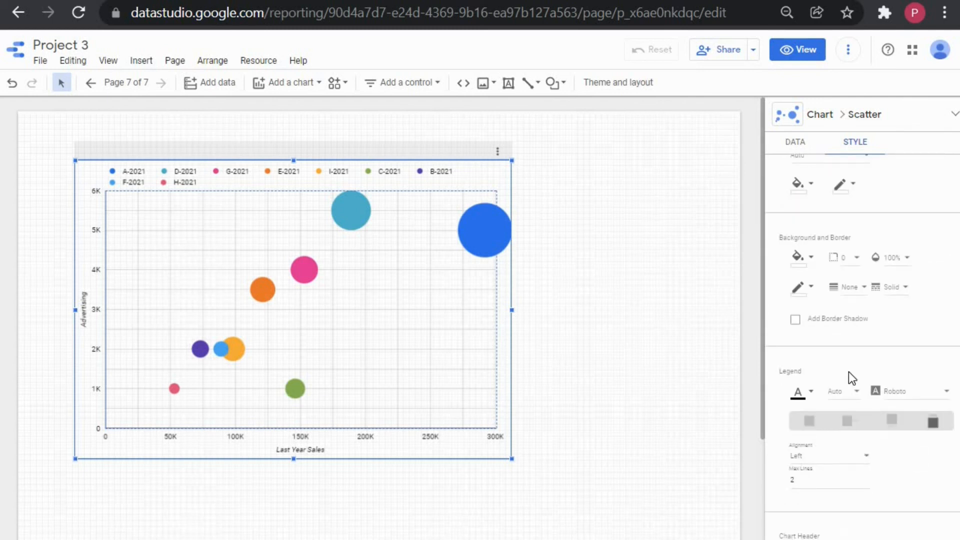
{"action": "scroll", "coordinate": [850, 395], "scroll_direction": "up", "scroll_amount": 10}
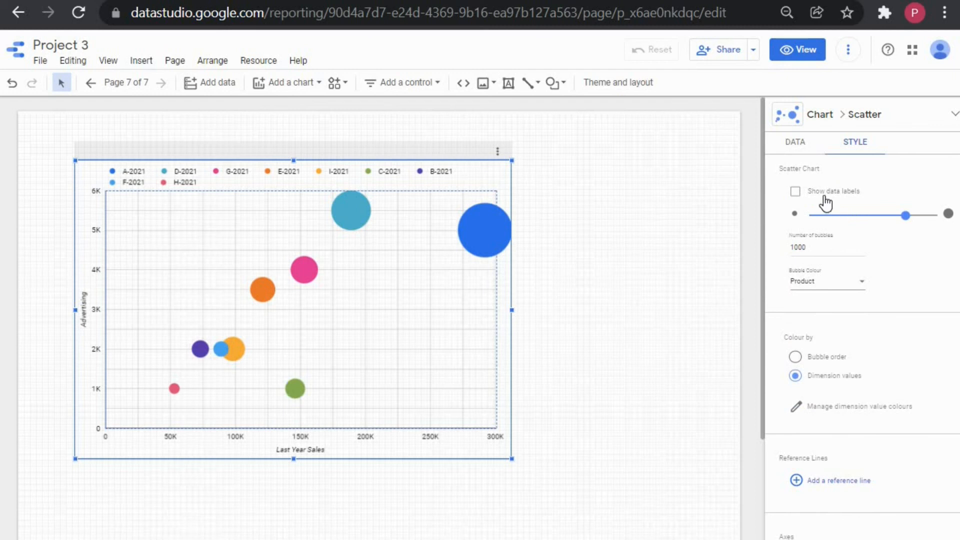
- Try out data labels on the bubbles, hide them again and deselect the chart
{"action": "left_click", "coordinate": [825, 195]}
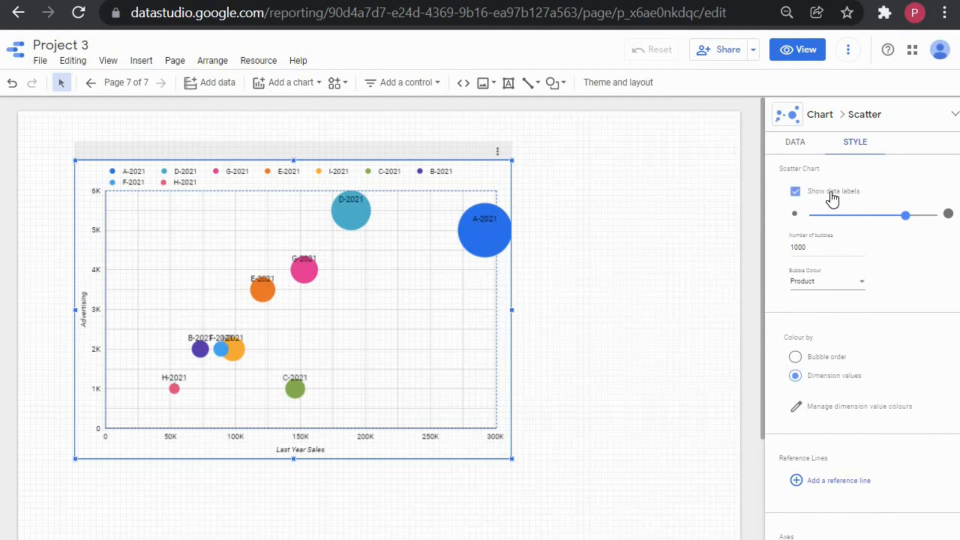
{"action": "left_click", "coordinate": [794, 193]}
{"action": "left_click", "coordinate": [795, 195]}
{"action": "left_click", "coordinate": [795, 192]}
{"action": "left_click", "coordinate": [611, 242]}
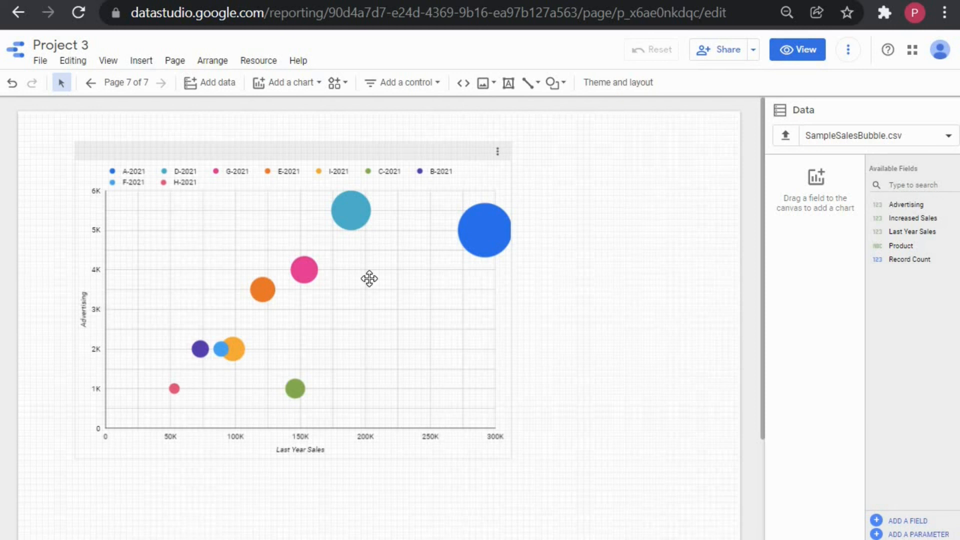
- Compare the sales, advertising and increased sales values of the high-advertising bubbles with those of the C-2021 bubble
{"action": "mouse_move", "coordinate": [489, 229]}
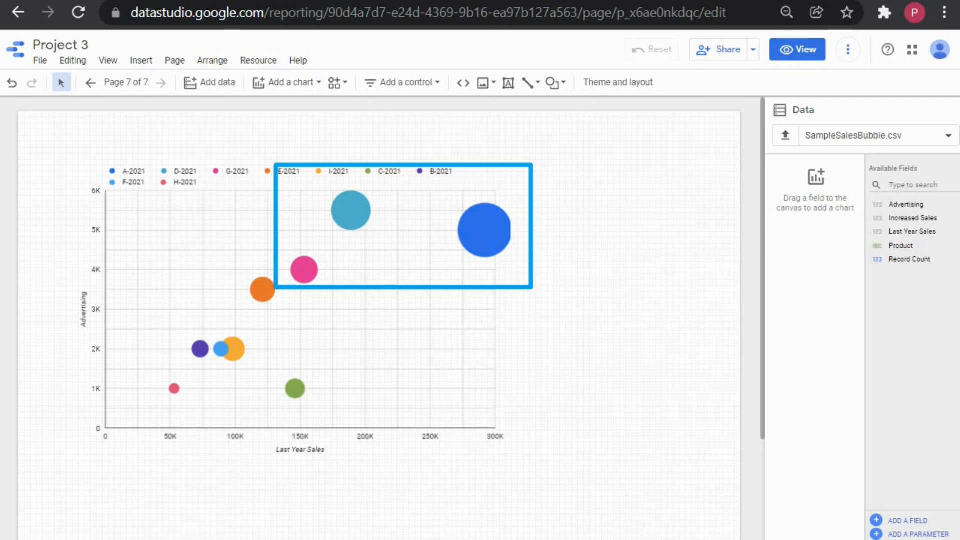
{"action": "left_click", "coordinate": [471, 227]}
{"action": "mouse_move", "coordinate": [345, 210]}
{"action": "left_mouse_down"}
{"action": "mouse_move", "coordinate": [352, 216]}
{"action": "mouse_move", "coordinate": [367, 185]}
{"action": "left_mouse_up"}
{"action": "left_click", "coordinate": [181, 260]}
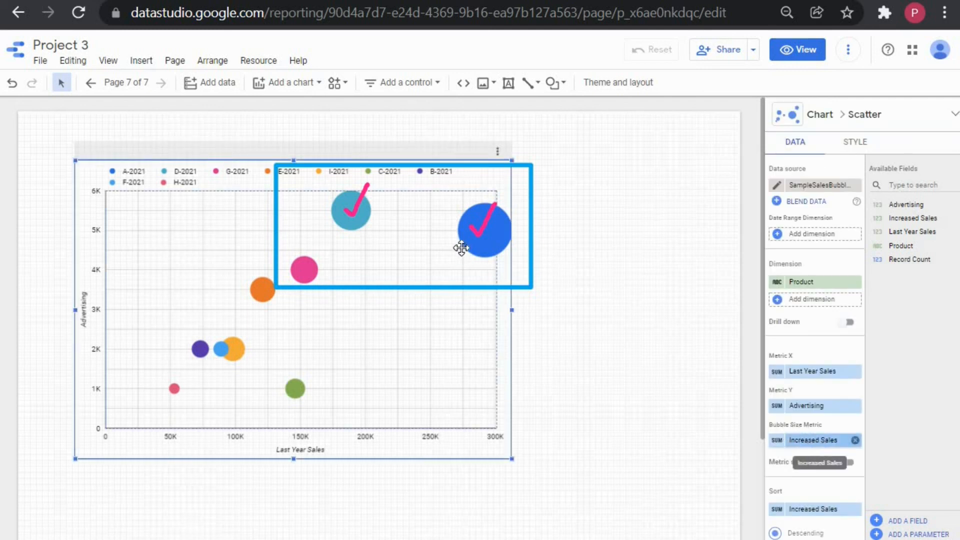
{"action": "mouse_move", "coordinate": [493, 233]}
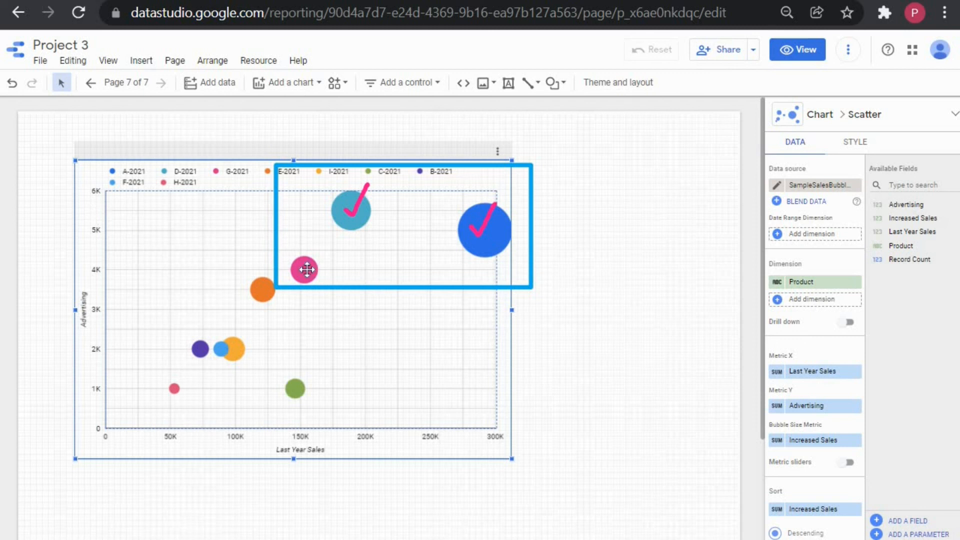
{"action": "mouse_move", "coordinate": [306, 270]}
{"action": "mouse_move", "coordinate": [295, 390]}
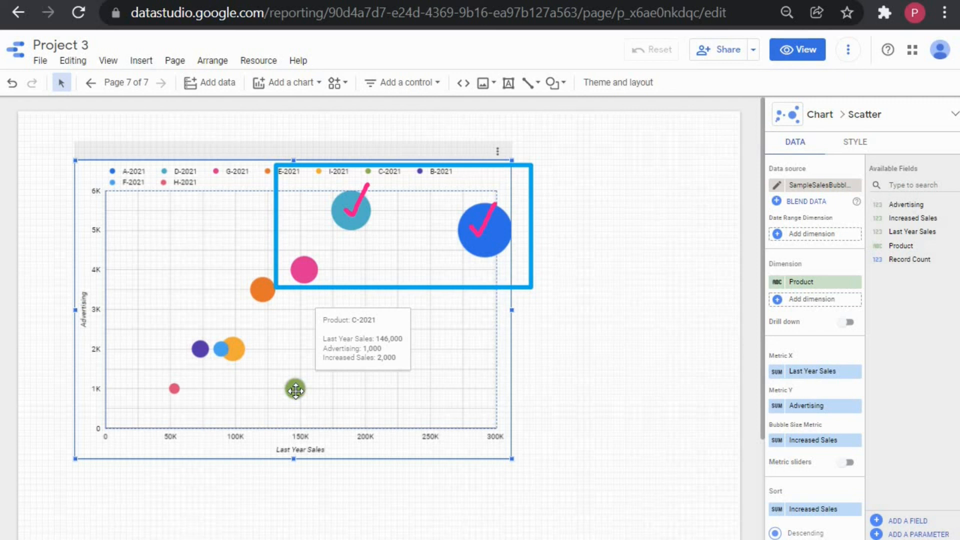
{"action": "mouse_move", "coordinate": [484, 248]}
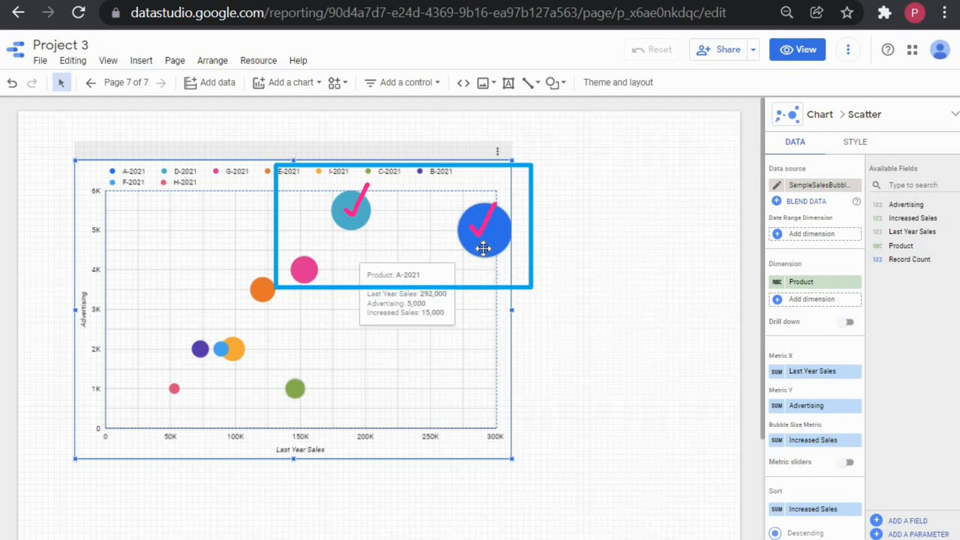